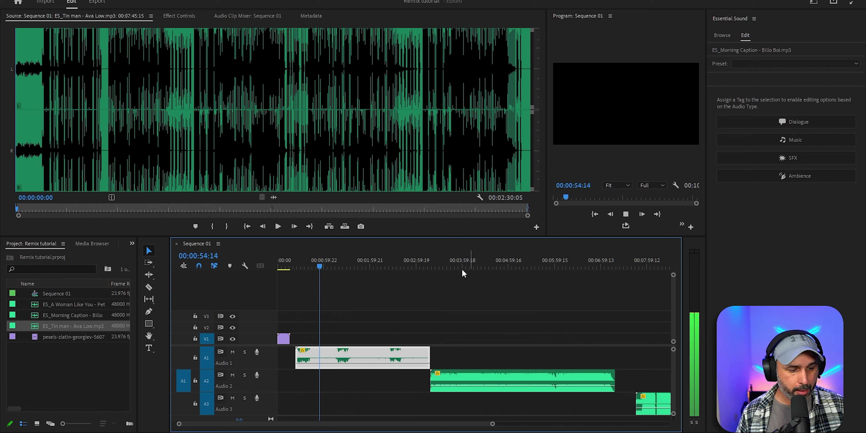
- Play back parts of the songs on Audio 2 and Audio 3 to preview them
click(460, 265)
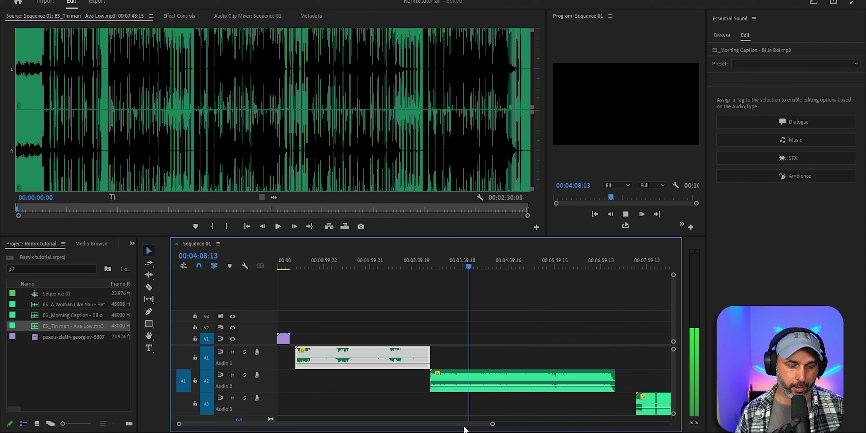
drag(470, 427, 508, 425)
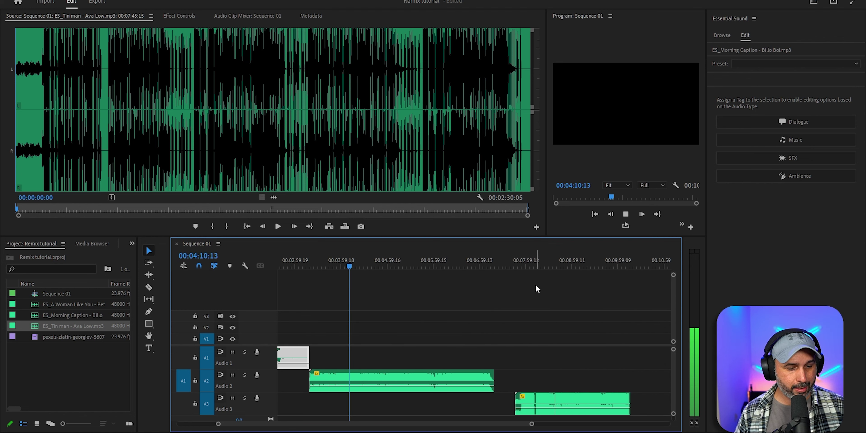
click(540, 267)
key(space)
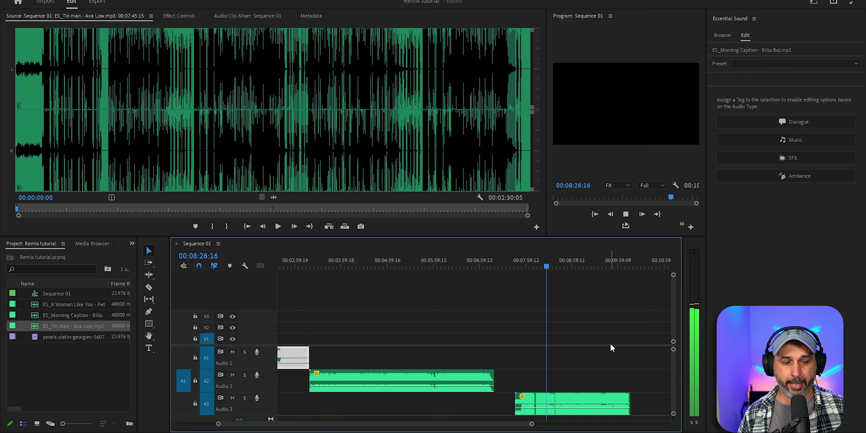
key(space)
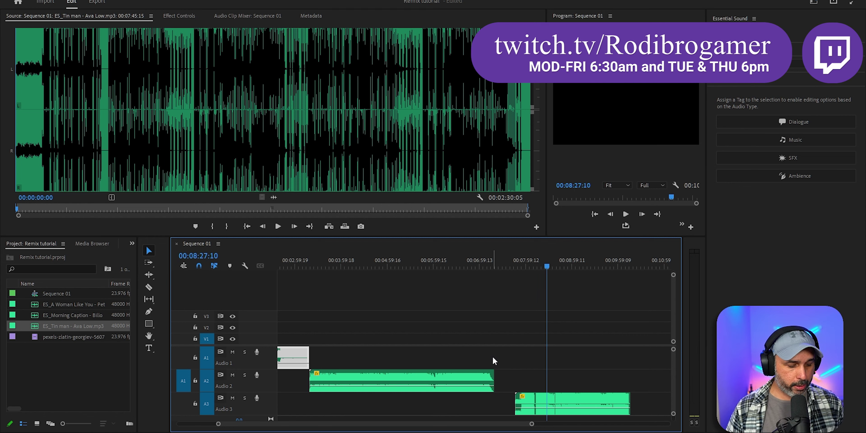
- Open the Remix Properties of the Morning Caption clip on Audio 1
click(403, 418)
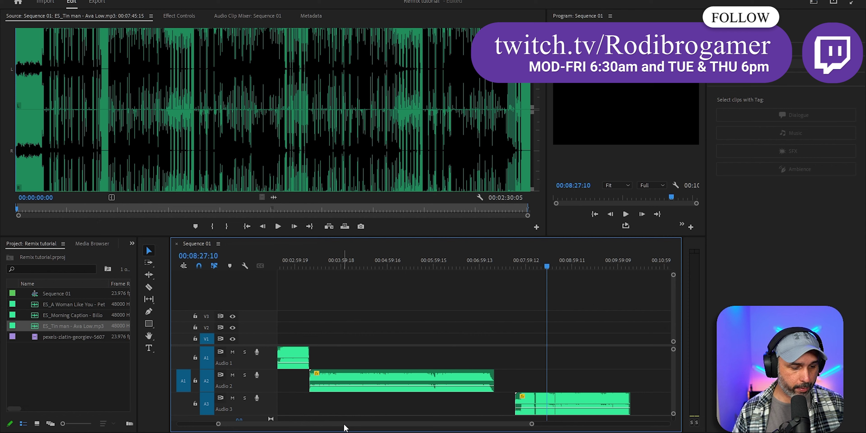
drag(341, 424, 287, 424)
click(353, 355)
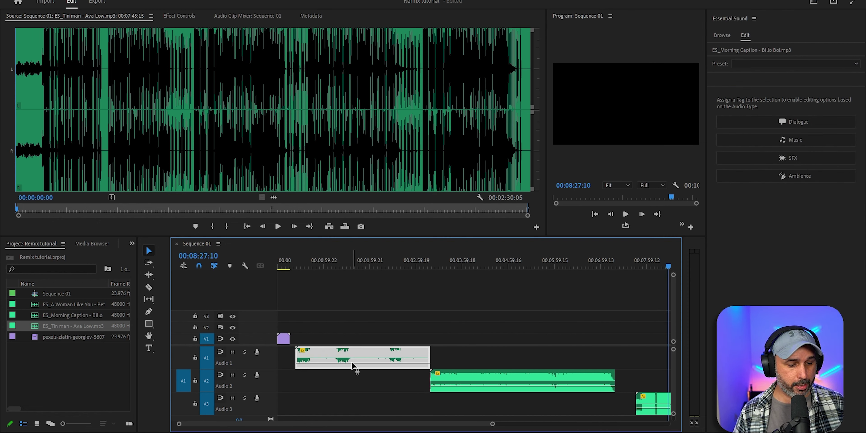
right_click(372, 354)
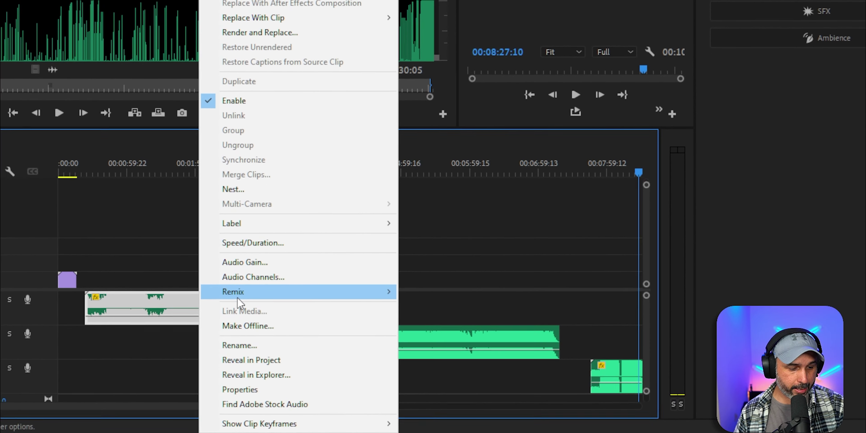
mouse_move(380, 346)
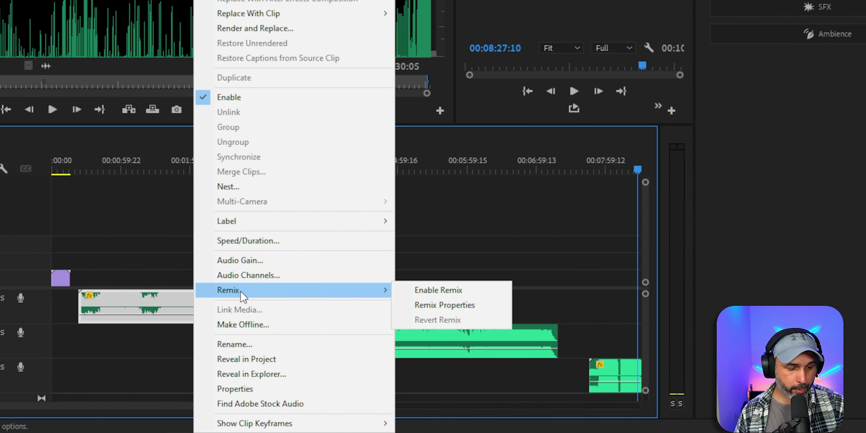
click(445, 305)
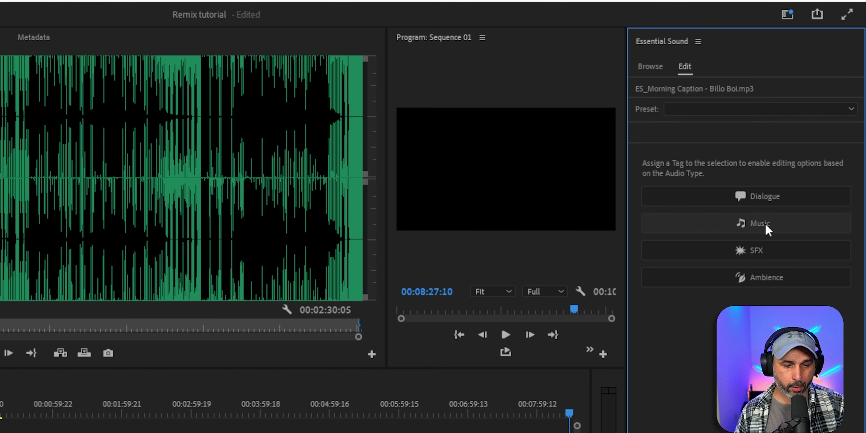
- Tag the Morning Caption clip as Music and enable Duration with the Remix method and a target duration of 00:00:16:04
click(768, 225)
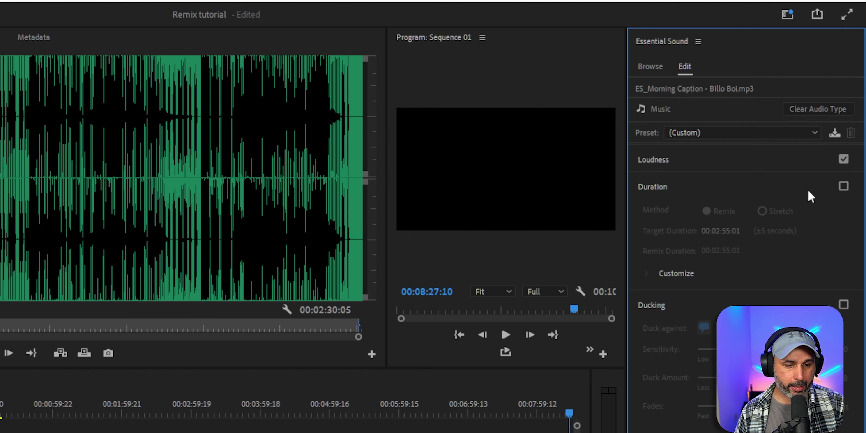
click(844, 186)
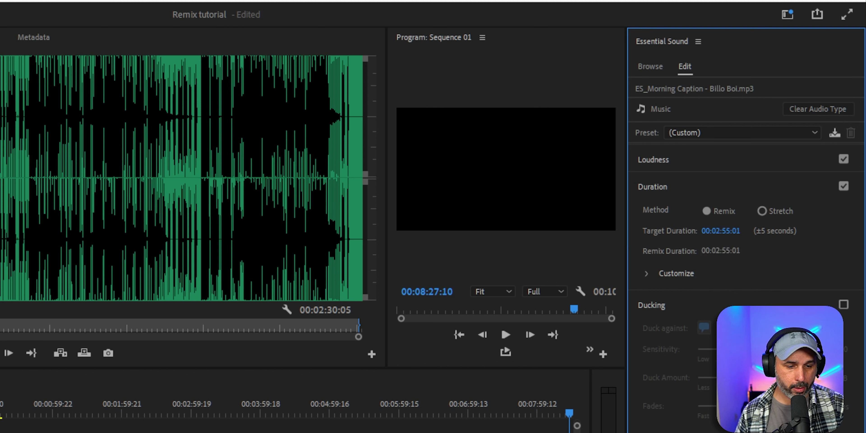
click(731, 231)
text(16.0)
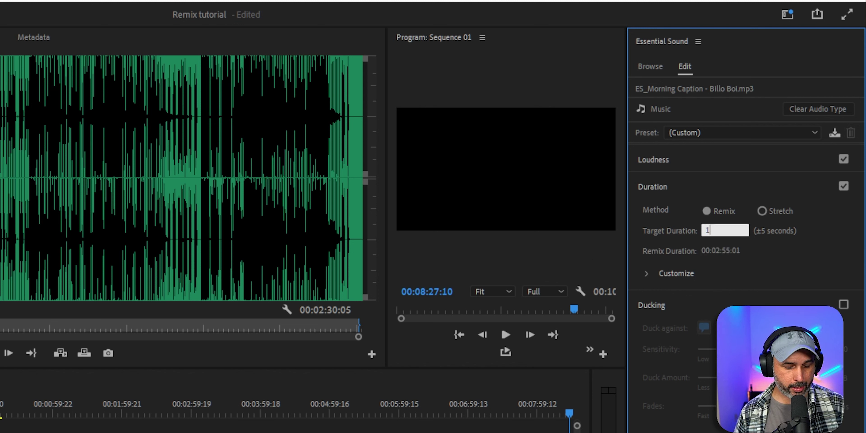
text(4)
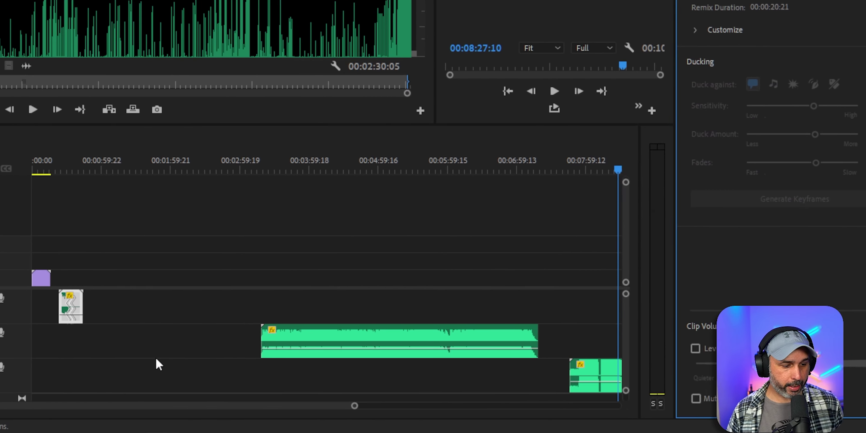
- Move the remixed Morning Caption clip to the start of Audio 1, beneath the video clip
click(474, 406)
drag(480, 406, 225, 411)
drag(233, 308, 182, 308)
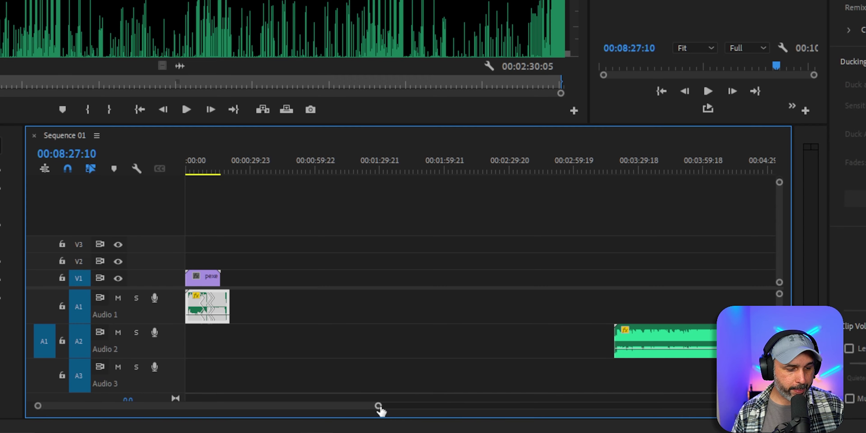
drag(378, 406, 211, 407)
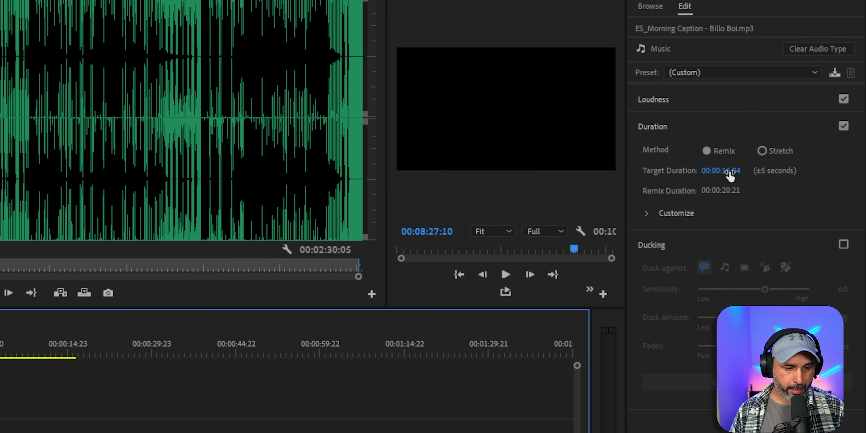
- Set the Morning Caption clip's target duration to 00:00:11:04 and play the sequence from the beginning
click(727, 172)
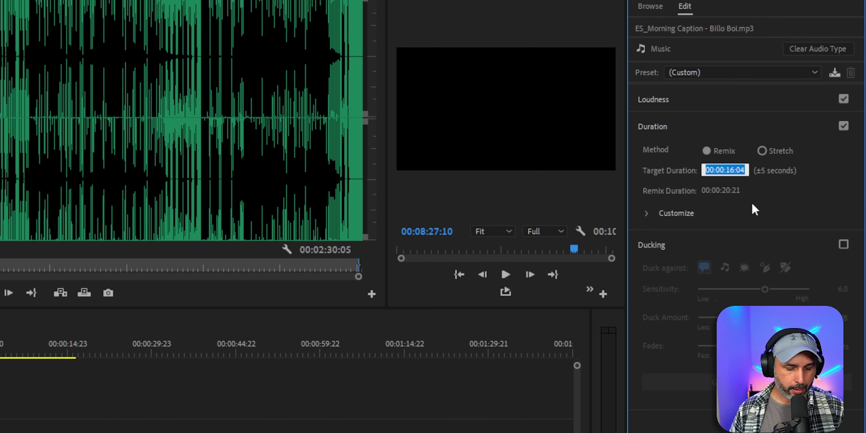
text(11.0)
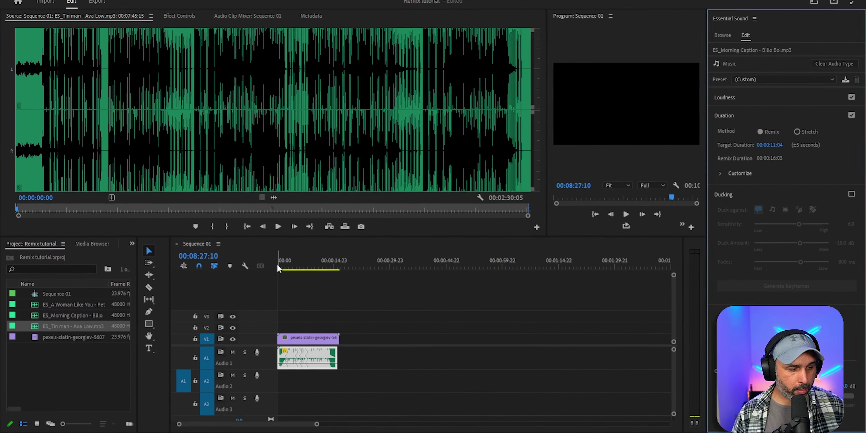
click(281, 263)
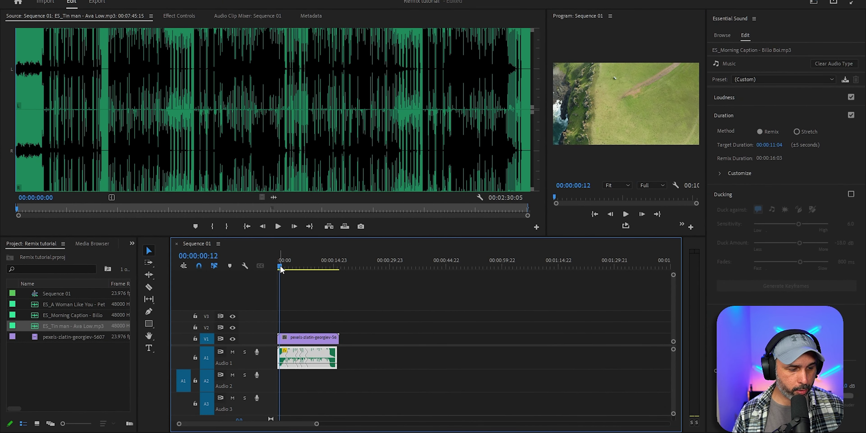
drag(280, 266, 274, 265)
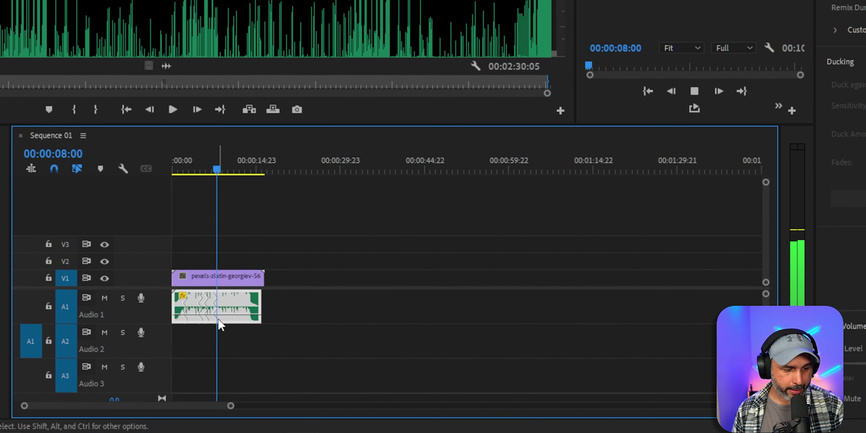
mouse_move(200, 316)
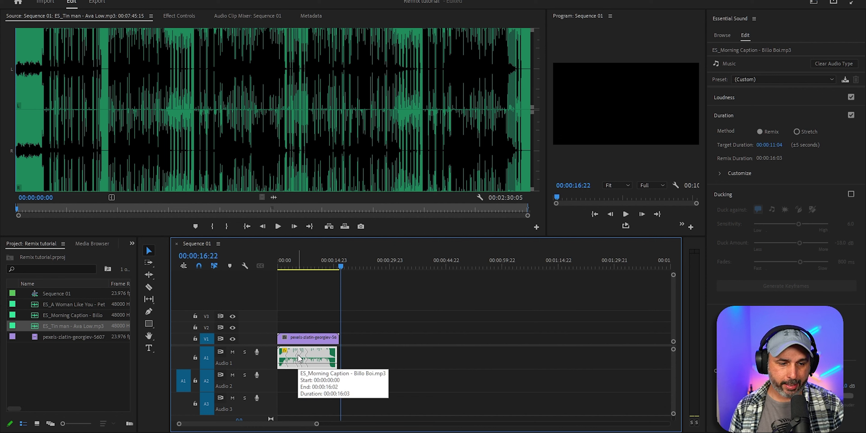
- Delete the Morning Caption clip and move the A Woman Like You clip from Audio 2 to Audio 1
key(Delete)
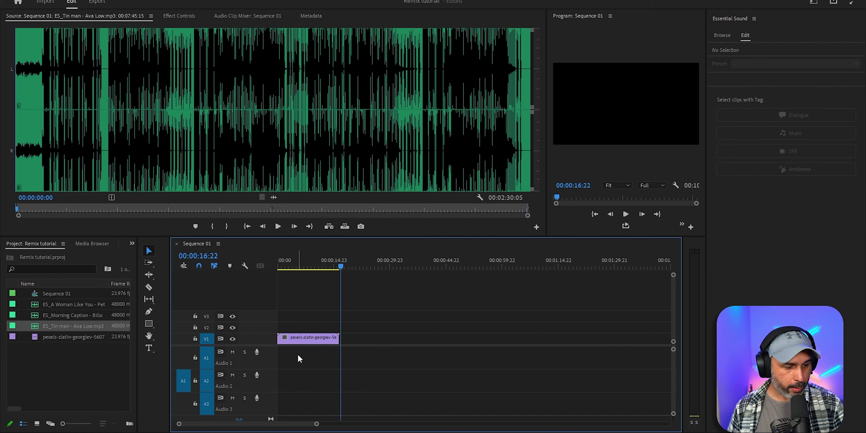
drag(298, 426, 500, 425)
click(404, 385)
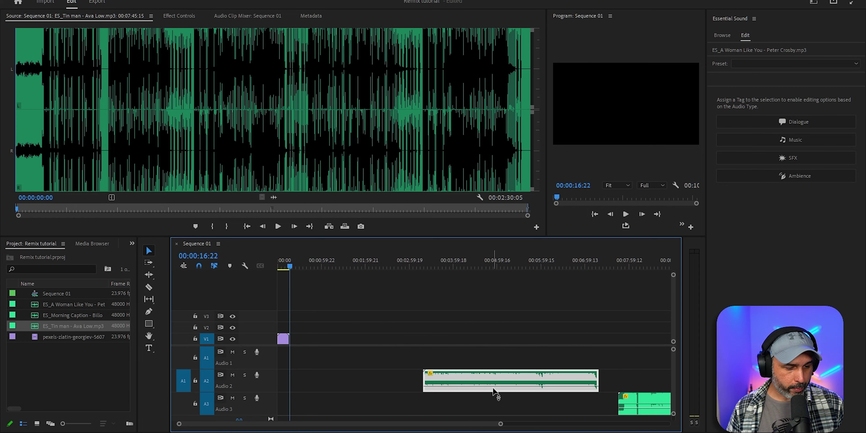
drag(493, 390, 372, 366)
- Tag the A Woman Like You clip as Music and enable Duration remixing with a target duration of 00:00:16:04
right_click(359, 355)
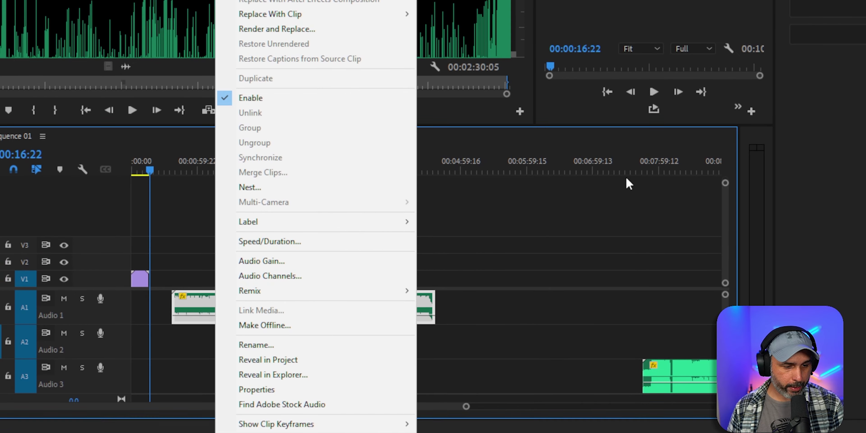
key(Escape)
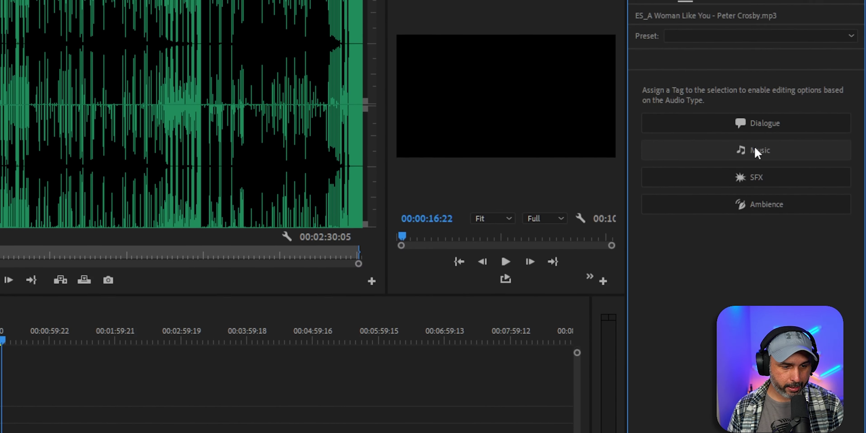
click(755, 153)
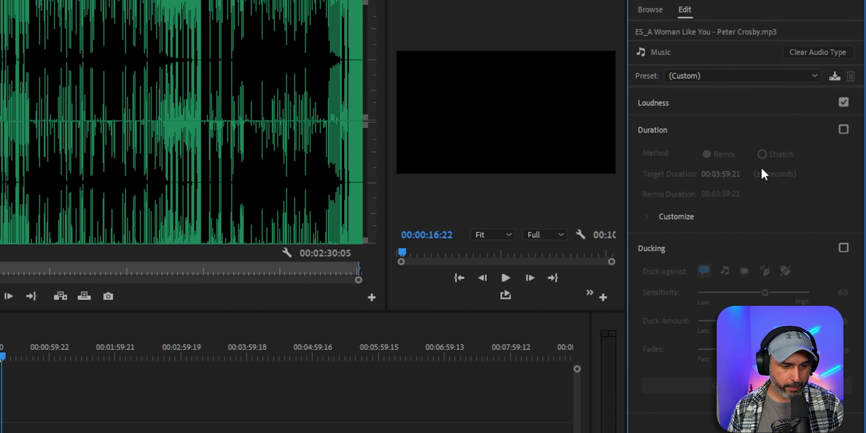
click(842, 167)
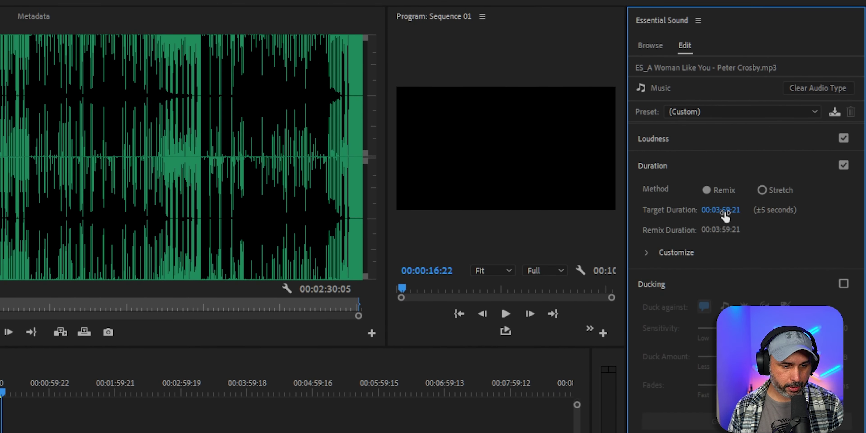
click(723, 212)
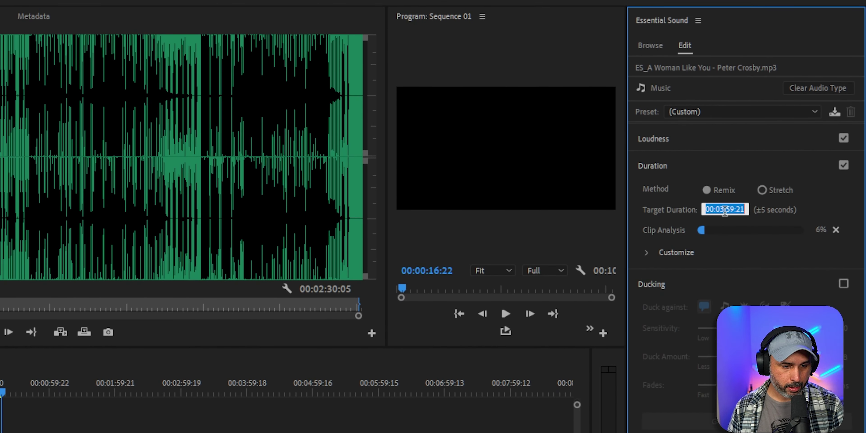
text(1604)
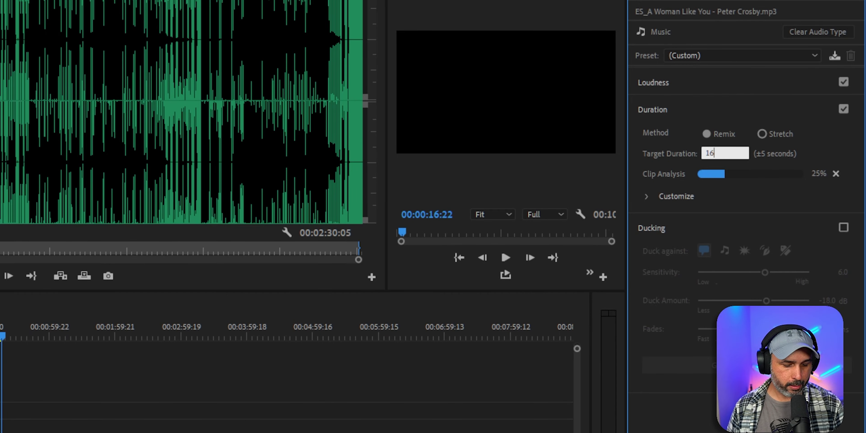
key(Return)
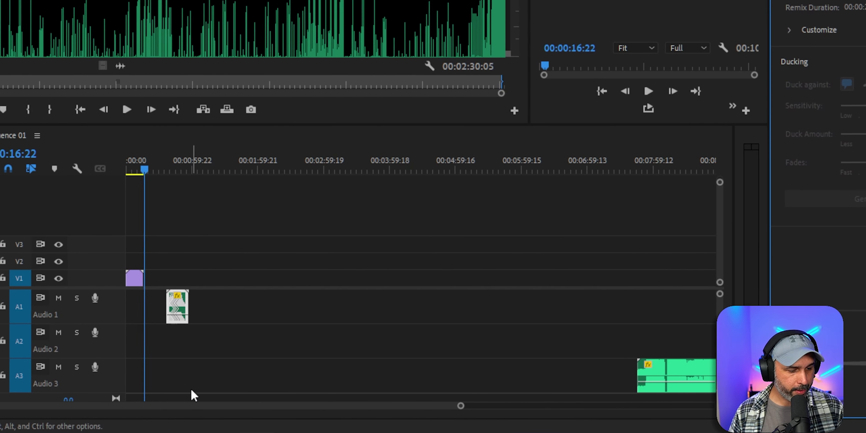
- Move the remixed A Woman Like You clip to the start of Audio 1, beneath the video clip
drag(173, 406, 107, 405)
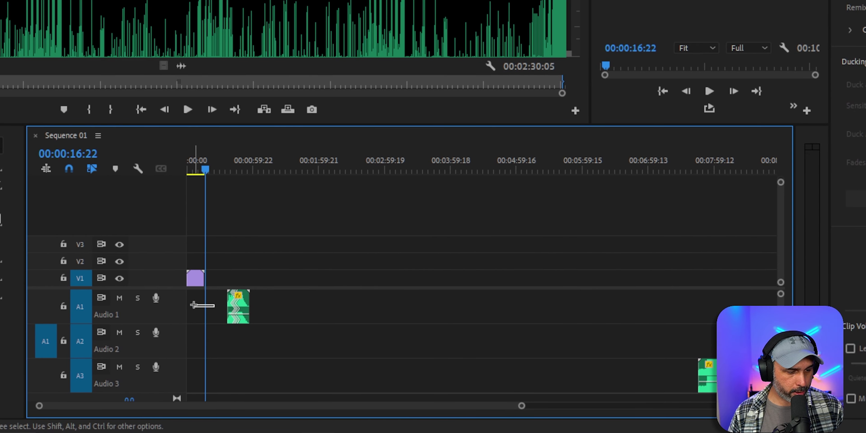
drag(242, 306, 203, 307)
drag(522, 406, 363, 408)
scroll(348, 339, down, 5)
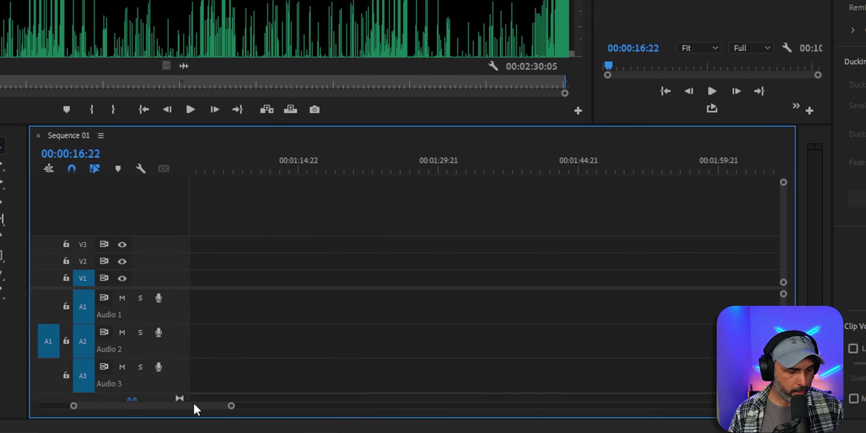
drag(192, 406, 90, 407)
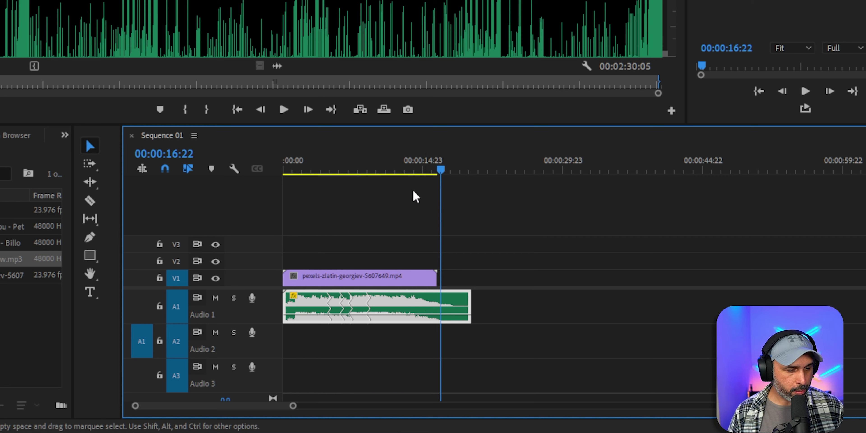
- Play the sequence from the beginning to check the remixed A Woman Like You clip against the video
drag(441, 170, 275, 180)
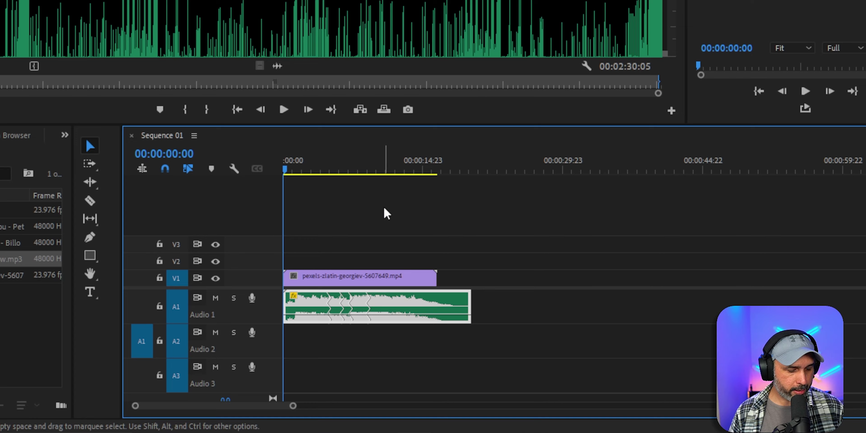
key(space)
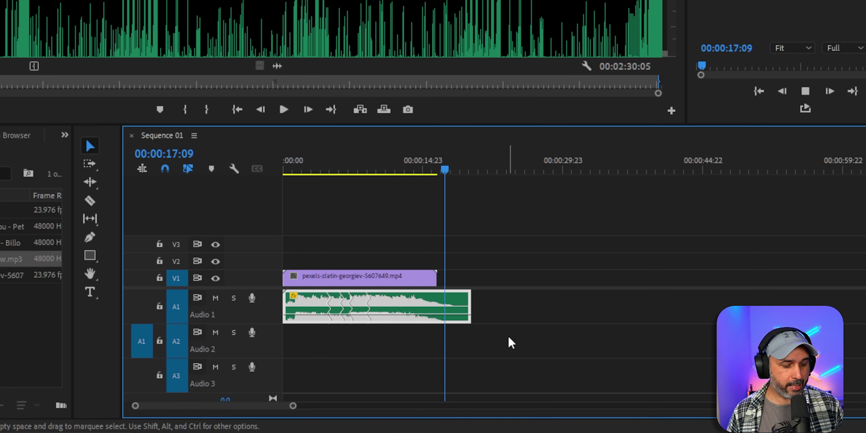
key(space)
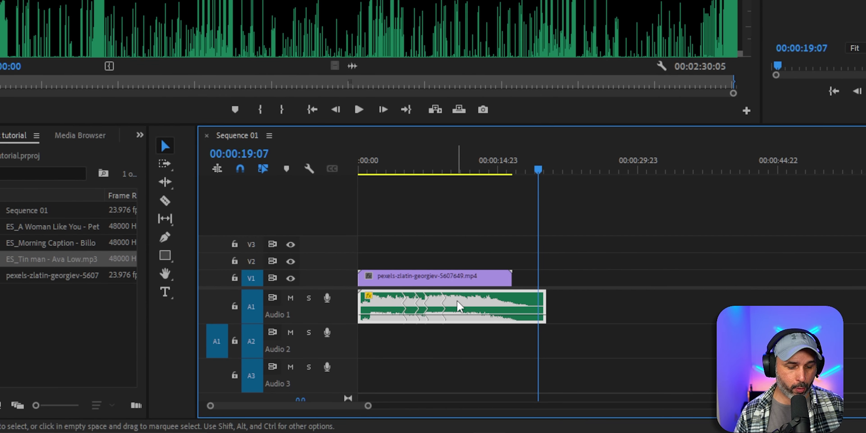
- Delete the A Woman Like You clip and move the Tin man clip from Audio 3 to Audio 1
key(Delete)
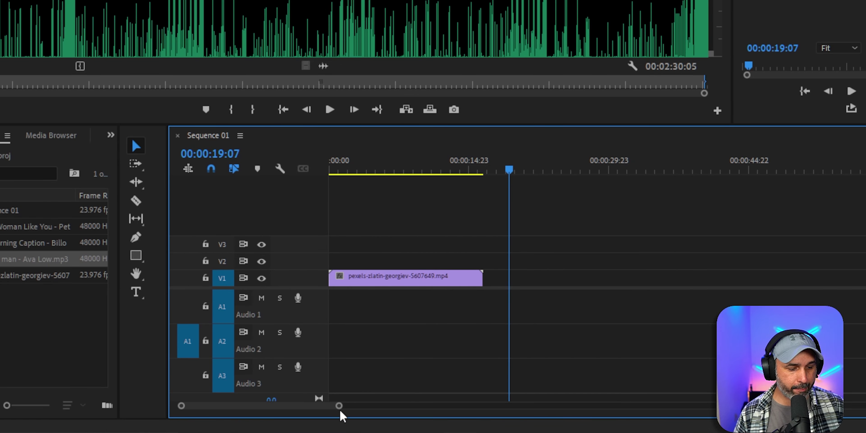
drag(338, 407, 706, 406)
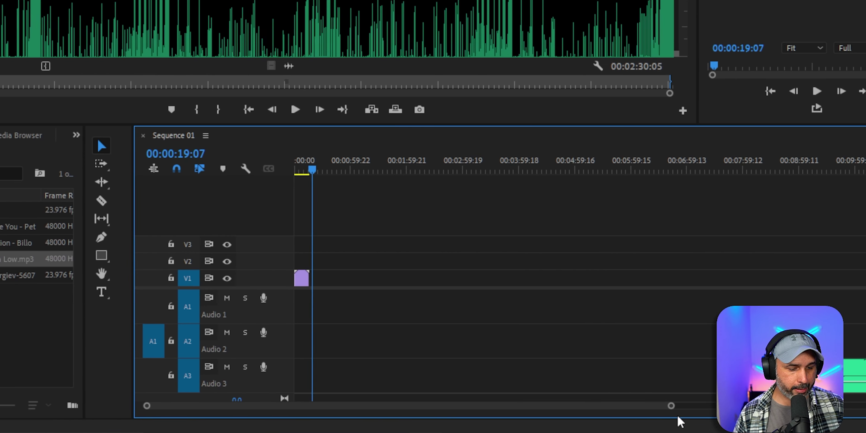
drag(847, 380, 421, 316)
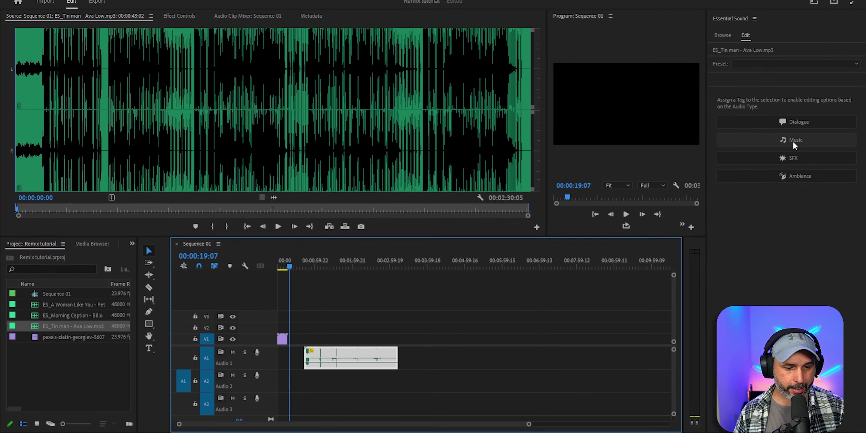
- Tag the Tin man clip as Music and enable Duration remixing with a target duration of 00:00:16:04
click(793, 141)
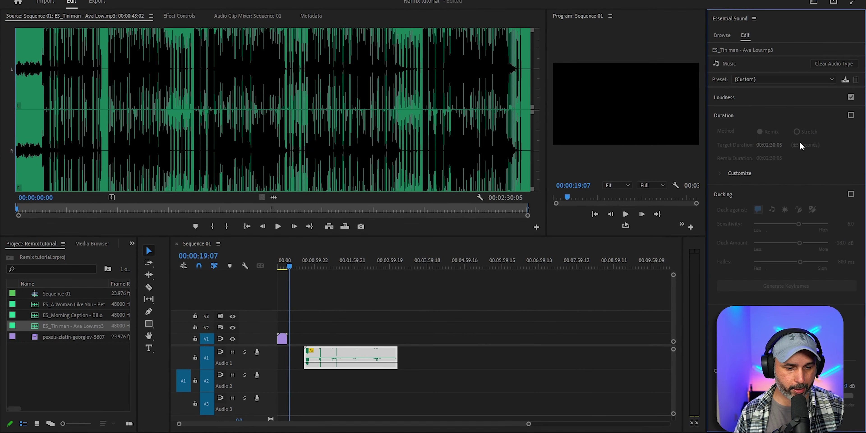
click(851, 115)
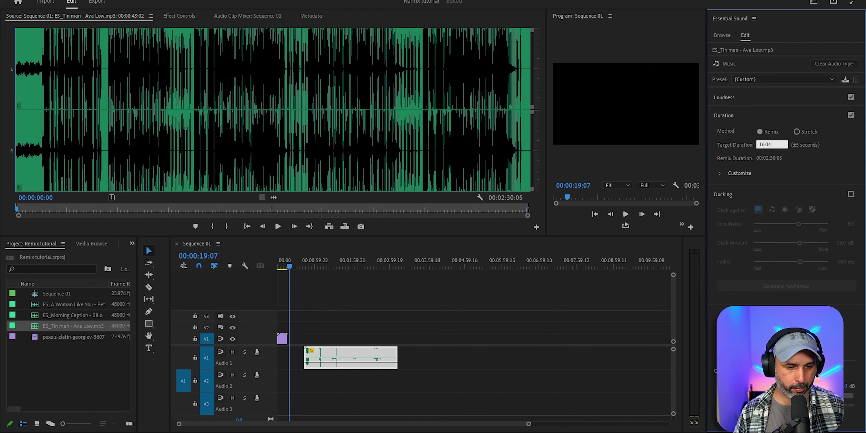
key(Return)
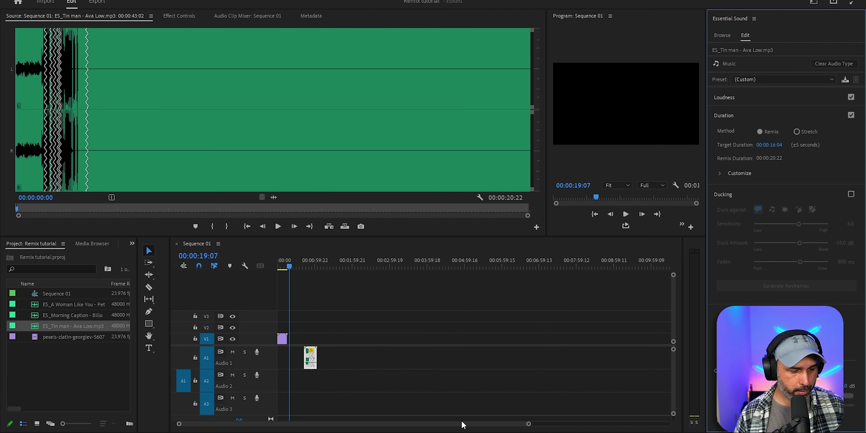
- Move the remixed Tin man clip to the start of Audio 1, beneath the video clip
click(386, 429)
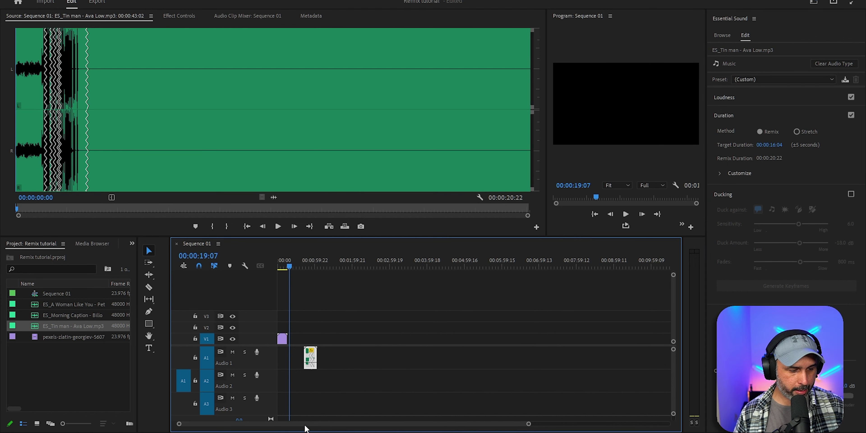
key(=)
key(=)
key(=)
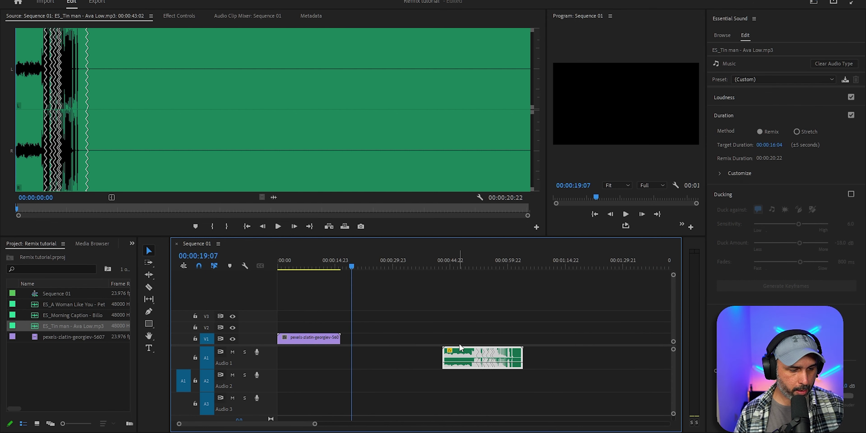
drag(461, 355, 296, 357)
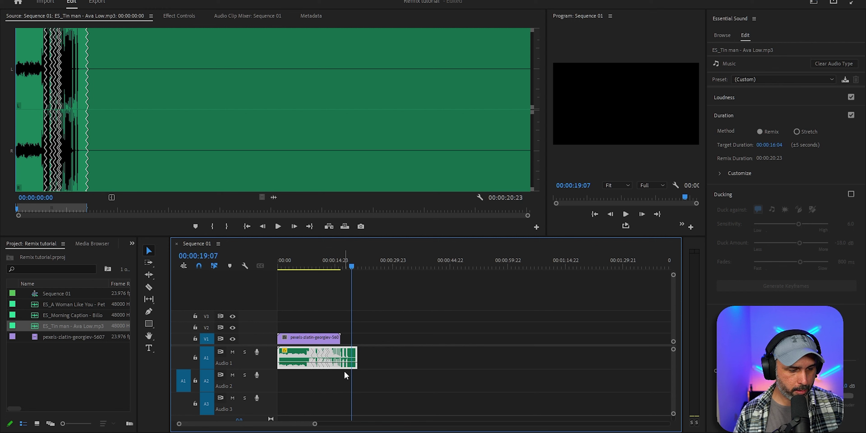
- Set the Tin man clip's target duration to 00:00:12:04 and trim its end to line up with the end of the video clip
click(771, 147)
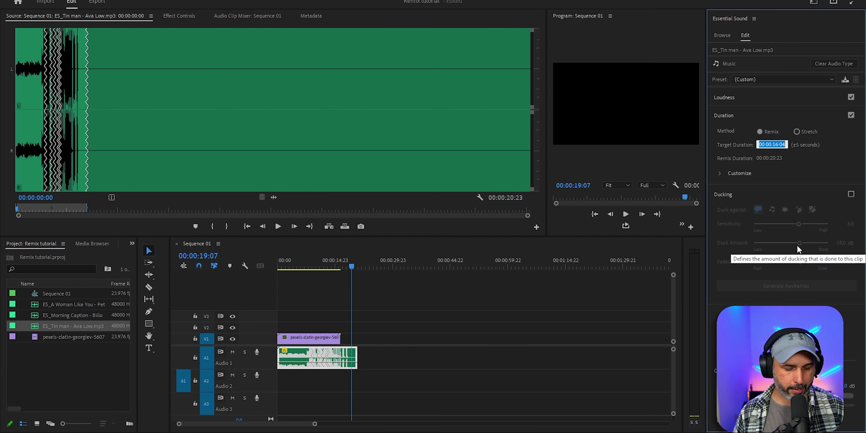
text(12.0)
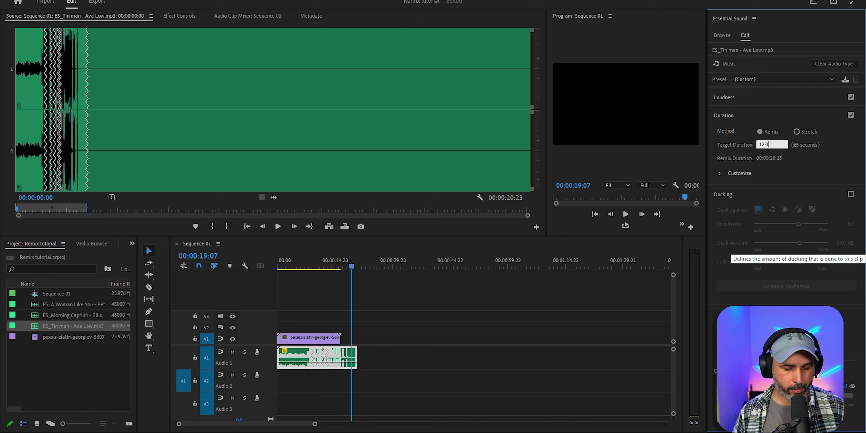
text(4)
key(Return)
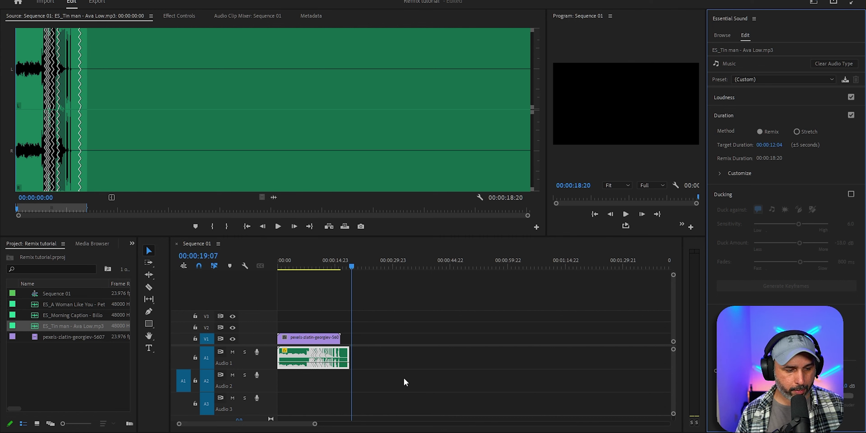
drag(314, 424, 284, 424)
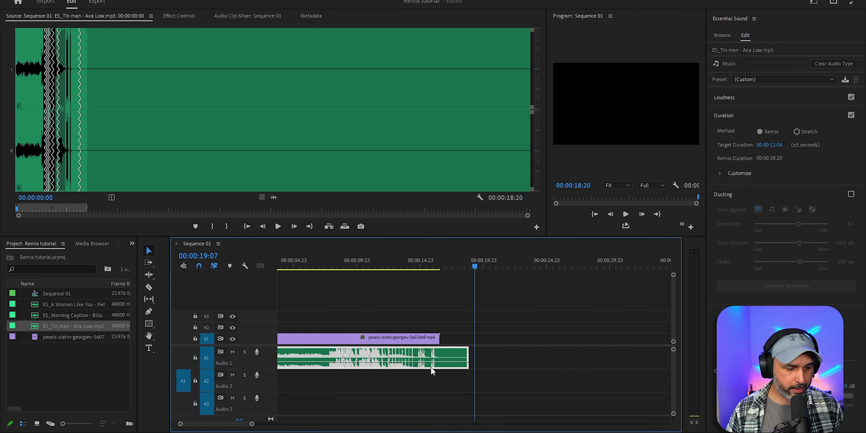
drag(466, 353, 439, 353)
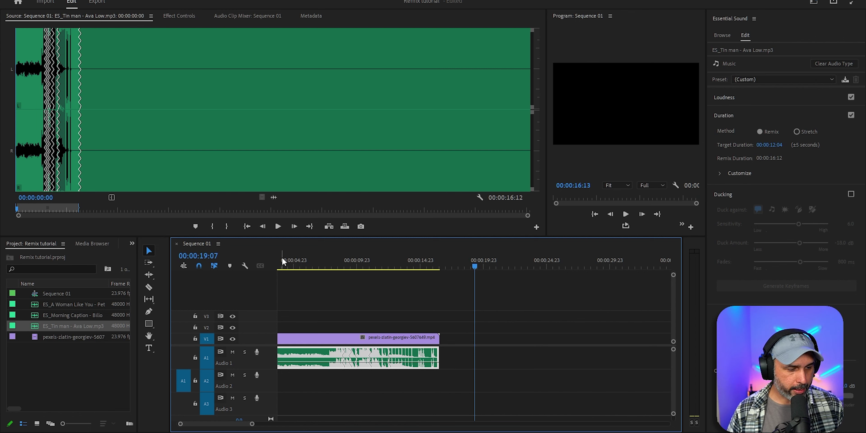
- Play the sequence from the beginning to check the shortened Tin man clip against the video
click(280, 266)
drag(281, 267, 278, 267)
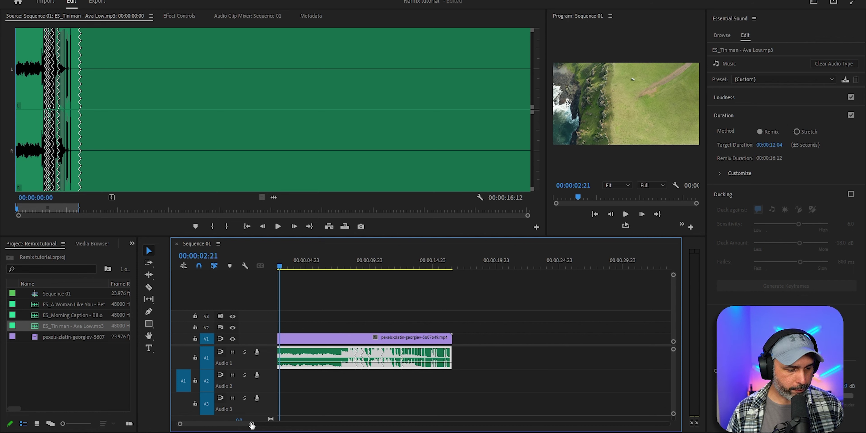
drag(252, 425, 278, 424)
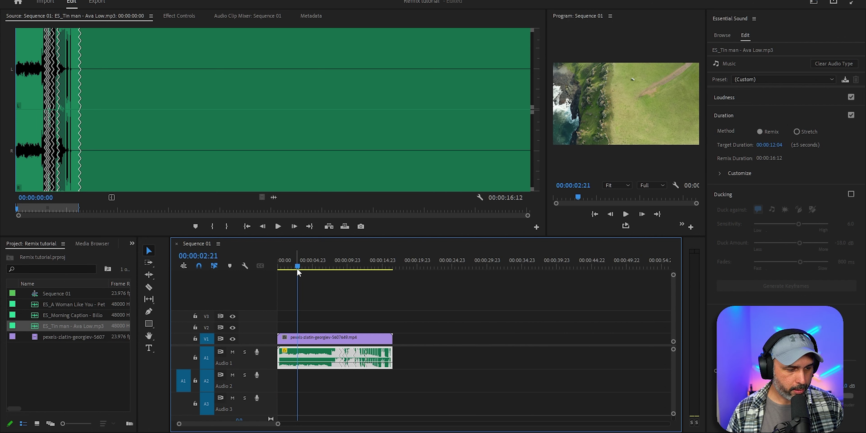
drag(298, 267, 279, 267)
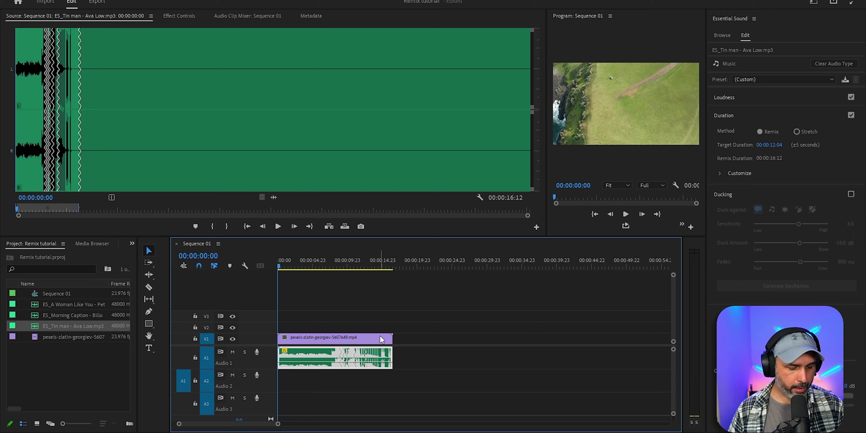
key(space)
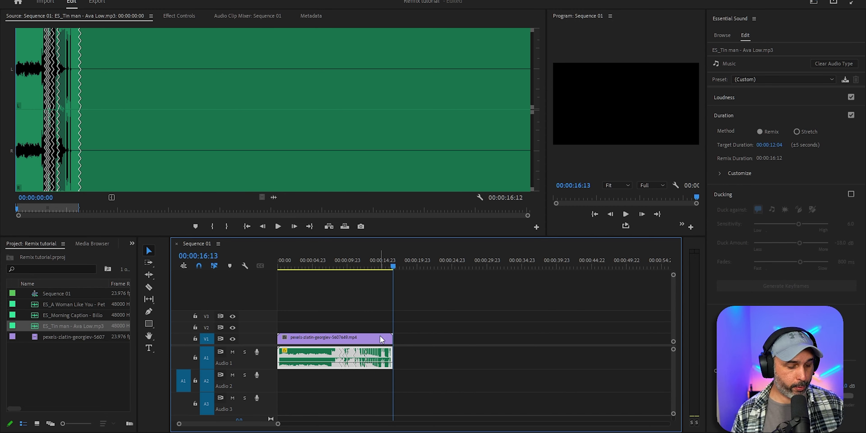
key(space)
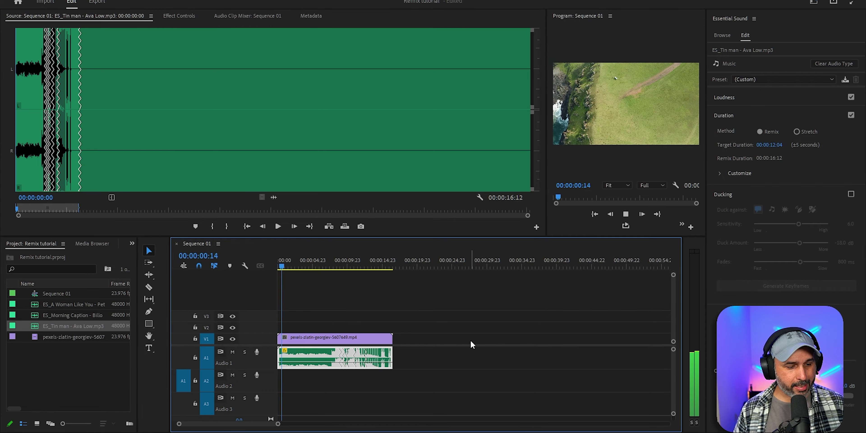